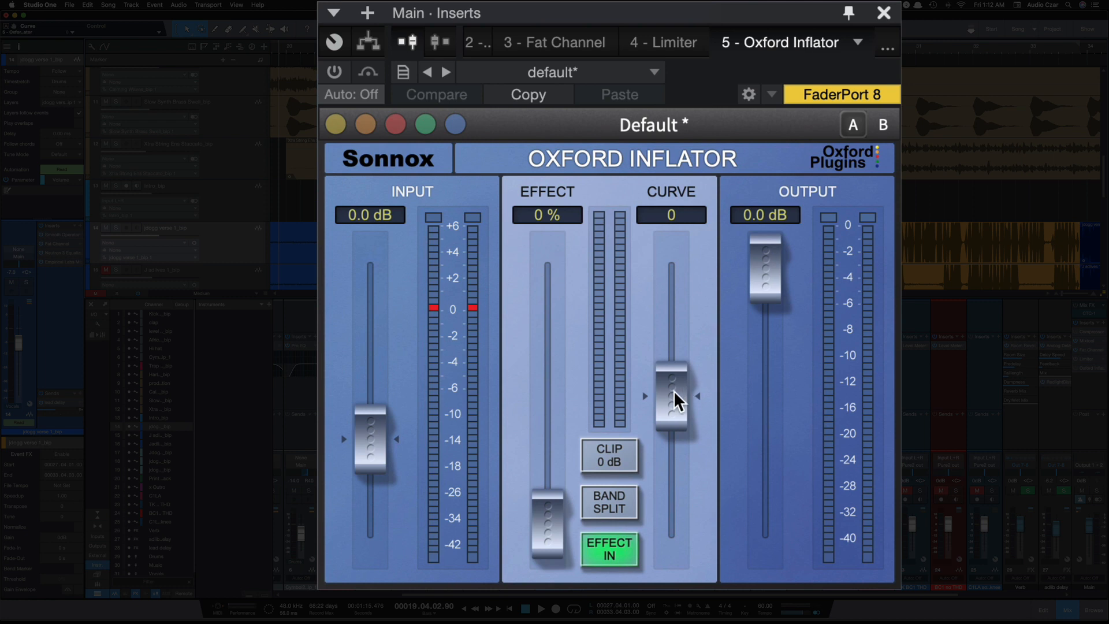
# Nudge the Curve fader to -0.1 and Effect to 0.3 %, and enable 0 dB clipping
pyautogui.moveTo(674, 390)
pyautogui.mouseDown()
pyautogui.moveTo(668, 249)
pyautogui.moveTo(677, 530)
pyautogui.moveTo(678, 392)
pyautogui.mouseUp()
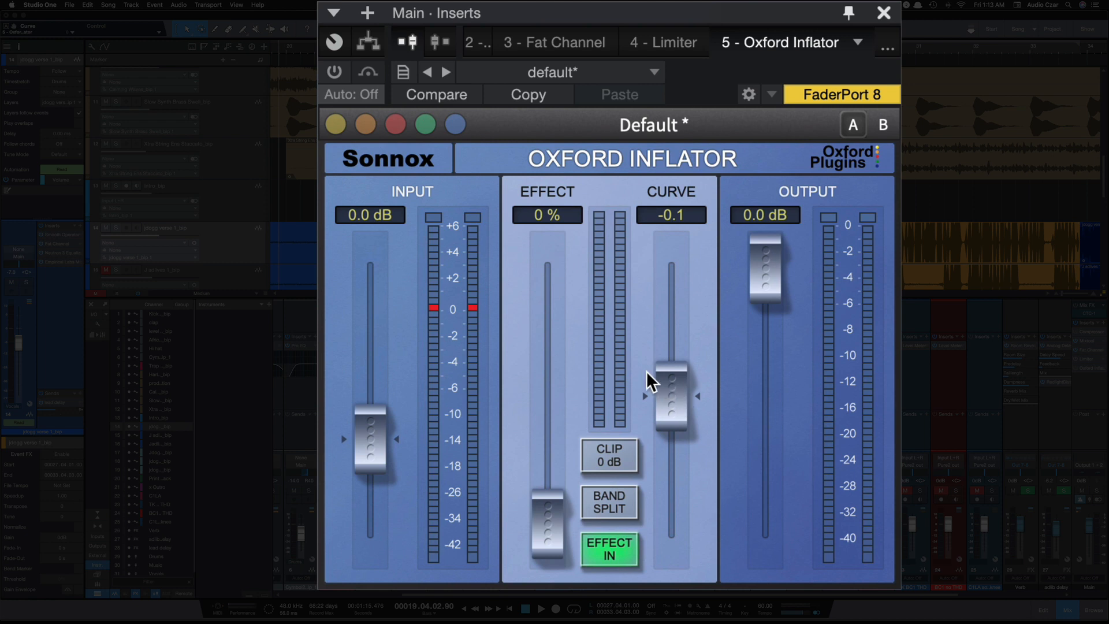
pyautogui.moveTo(558, 217); pyautogui.dragTo(558, 214)
pyautogui.scroll(1, 545, 314)
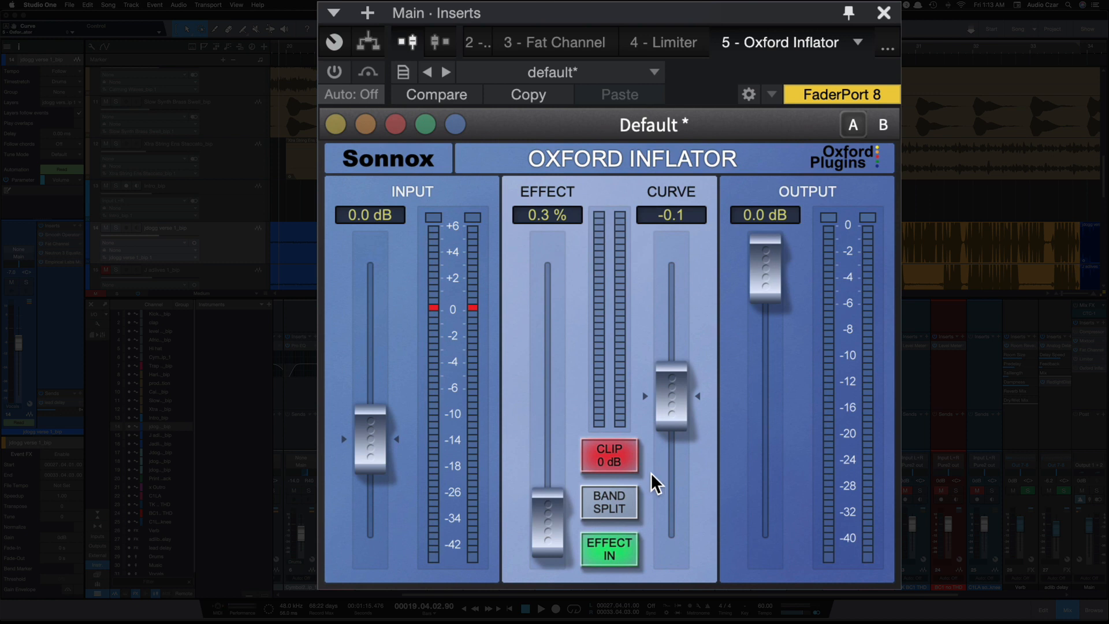
# Toggle Band Split and Effect In, returning both to their original states
pyautogui.click(612, 505)
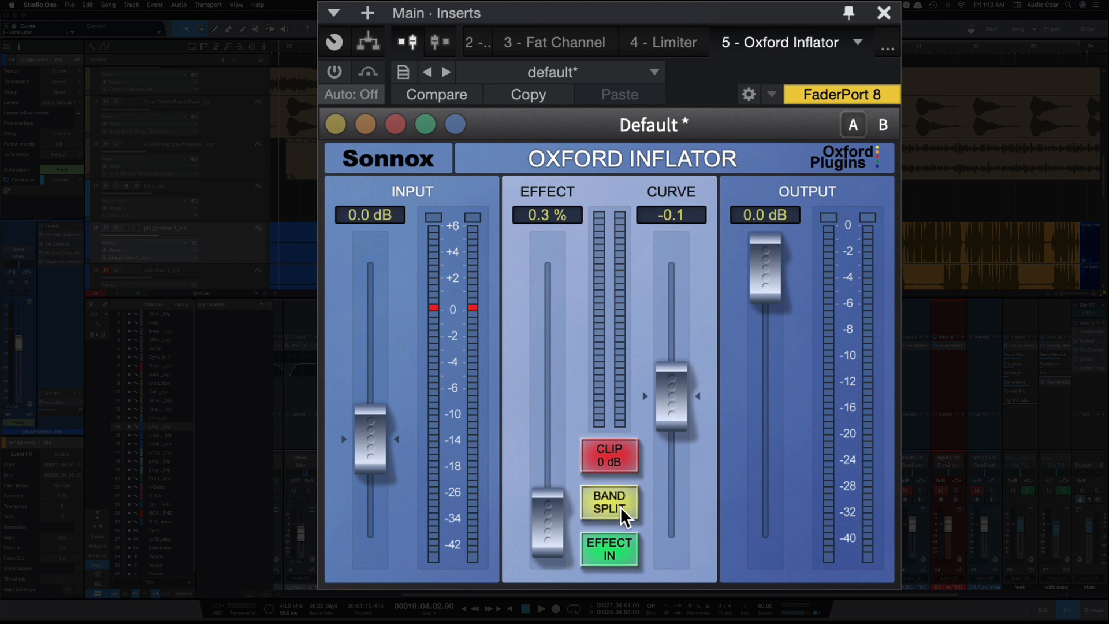
pyautogui.click(608, 554)
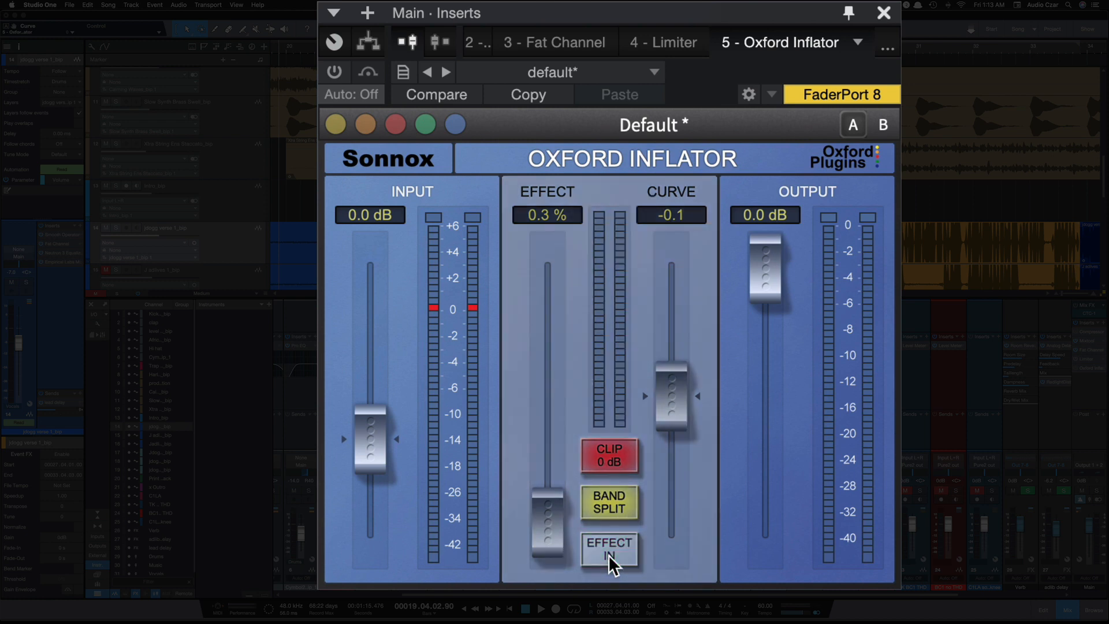
pyautogui.click(608, 554)
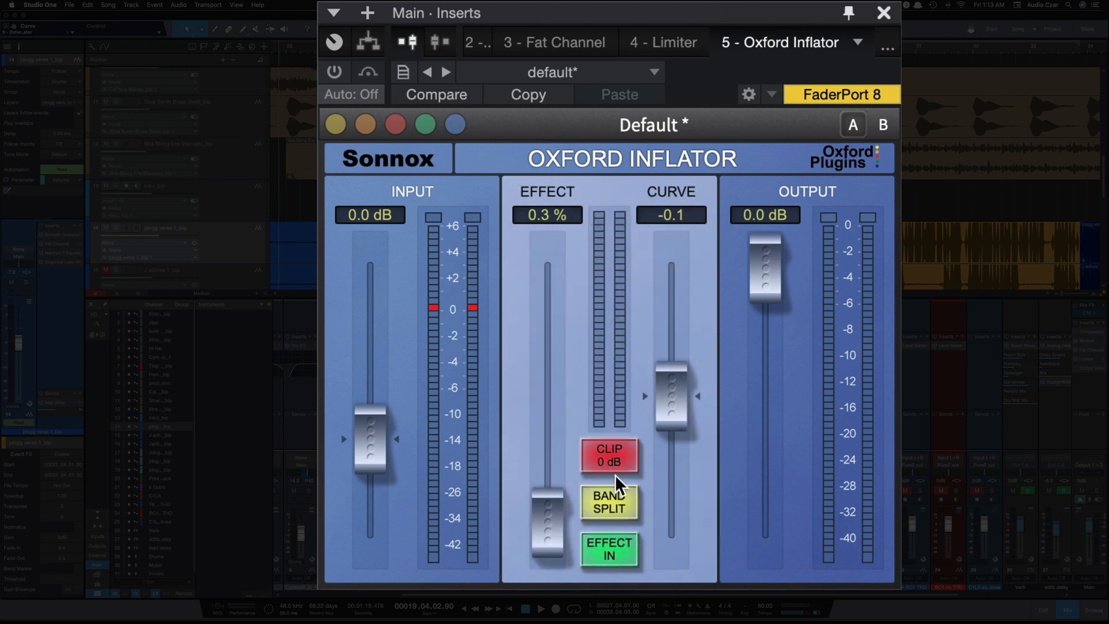
pyautogui.click(617, 506)
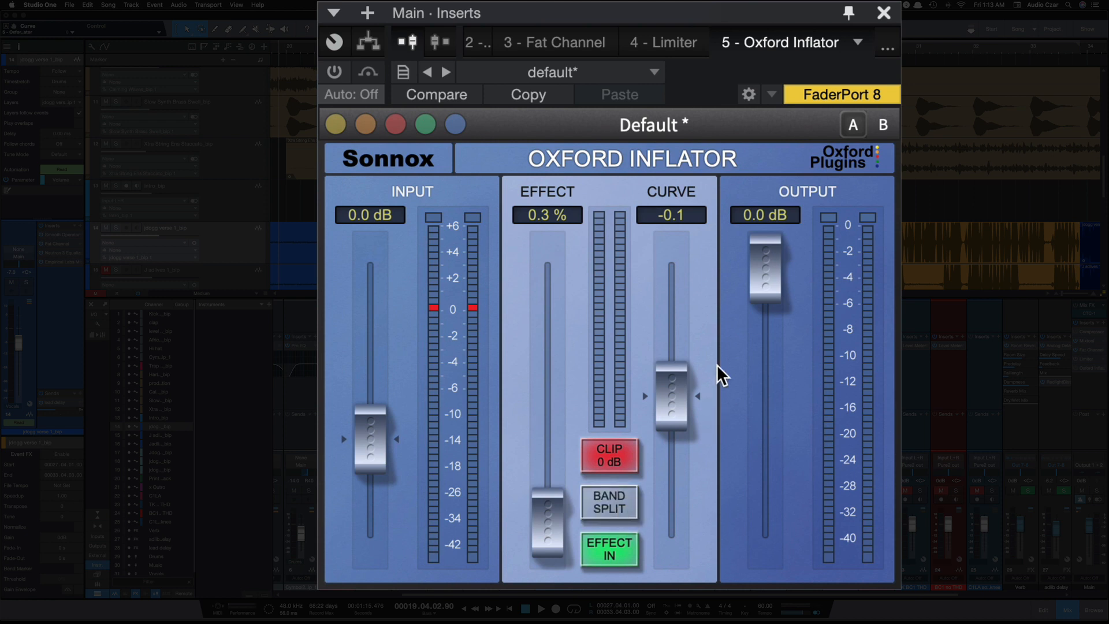
# Raise the Effect fader to 69.0 % and activate the Oxford Inflator insert while the song plays
pyautogui.scroll(-5, 687, 173)
pyautogui.hscroll(-6, 687, 173)
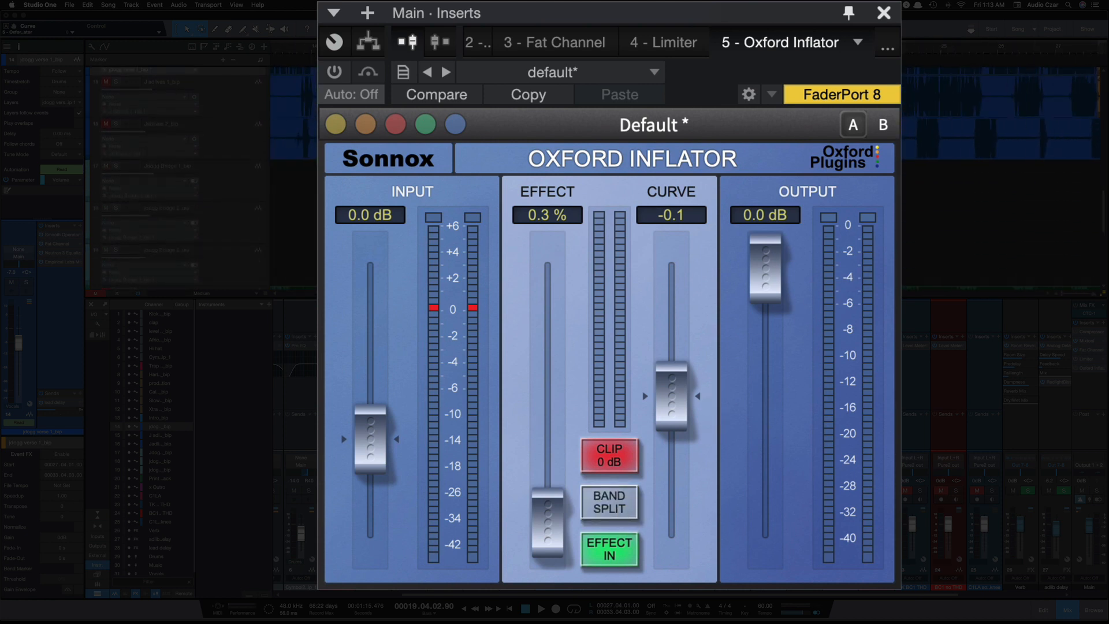
pyautogui.hscroll(-1, 687, 173)
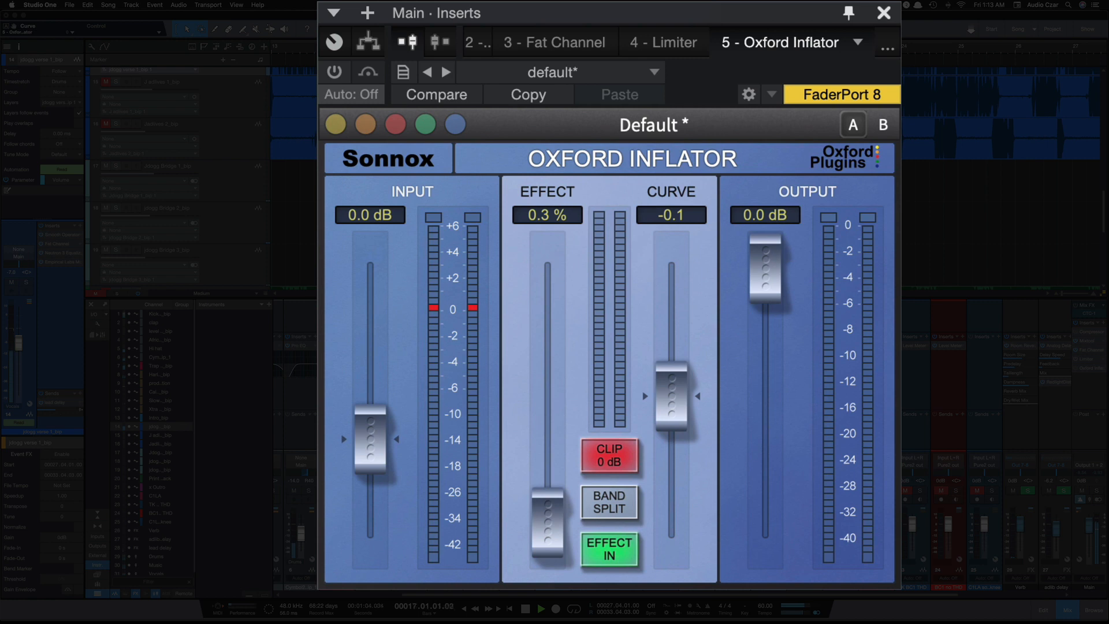
pyautogui.scroll(1, 176, 173)
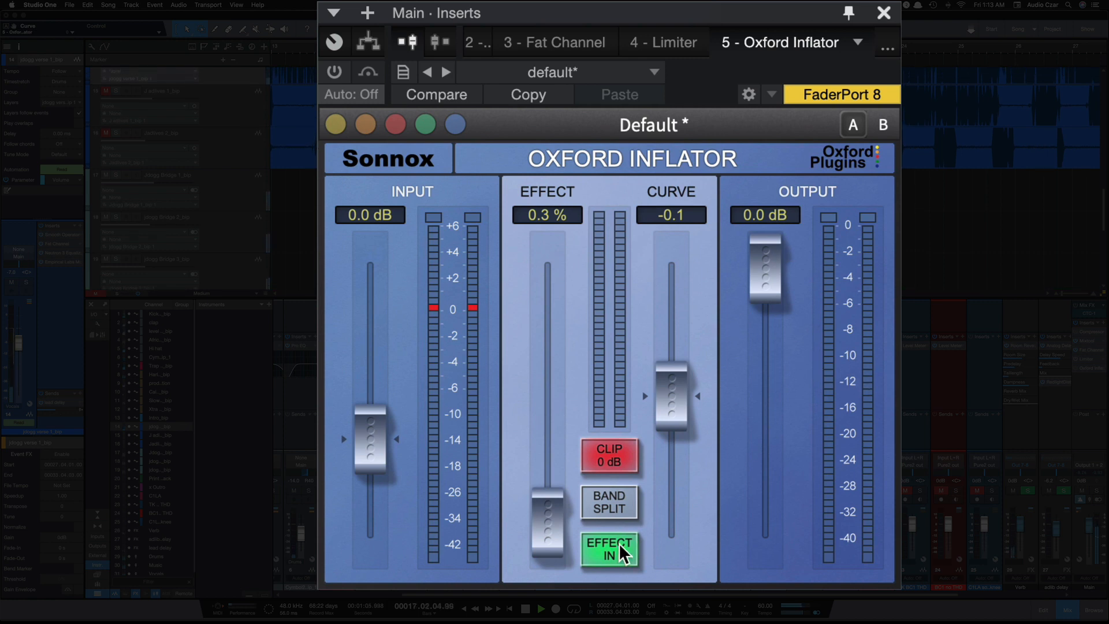
pyautogui.moveTo(545, 532); pyautogui.dragTo(550, 352)
pyautogui.click(339, 75)
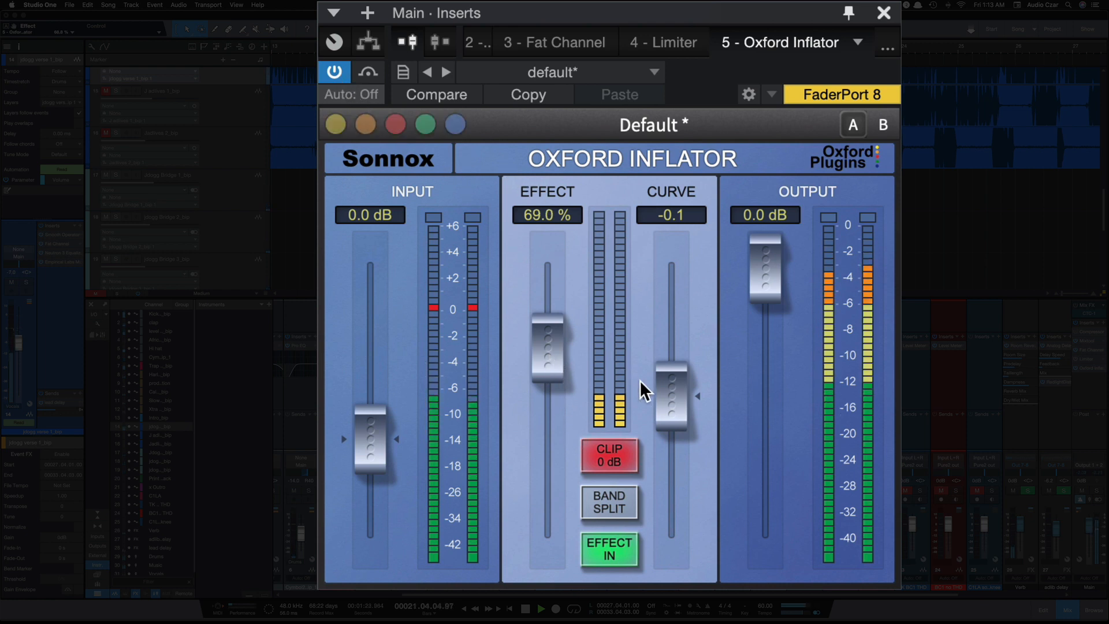
# Lower the Curve fader to -47.3 and switch the effect off to hear the unprocessed sound
pyautogui.moveTo(672, 395); pyautogui.dragTo(658, 526)
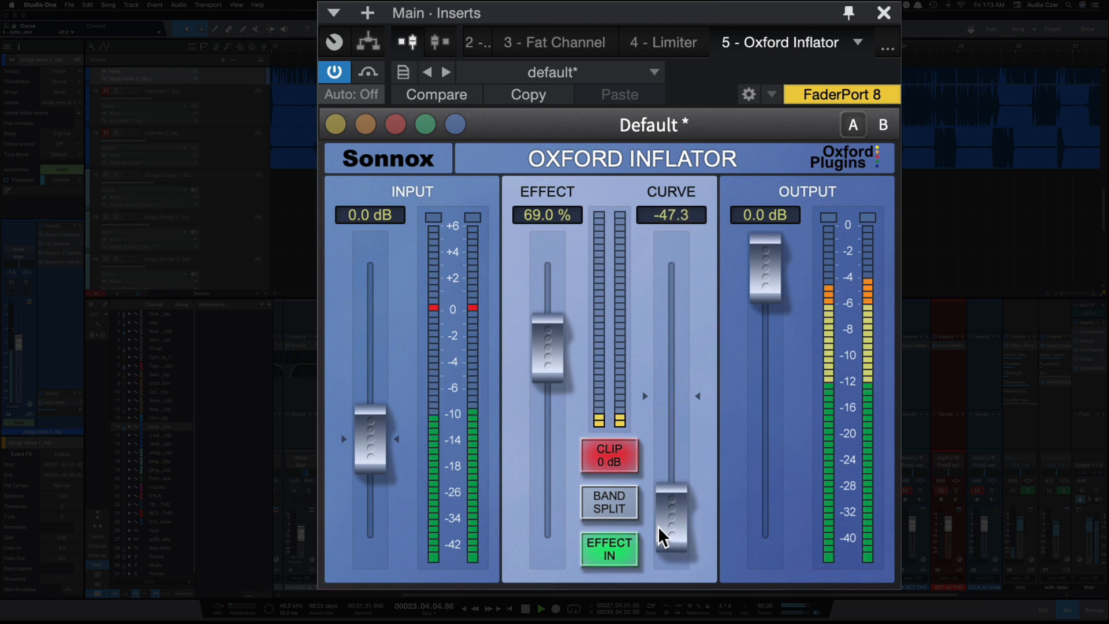
pyautogui.click(608, 555)
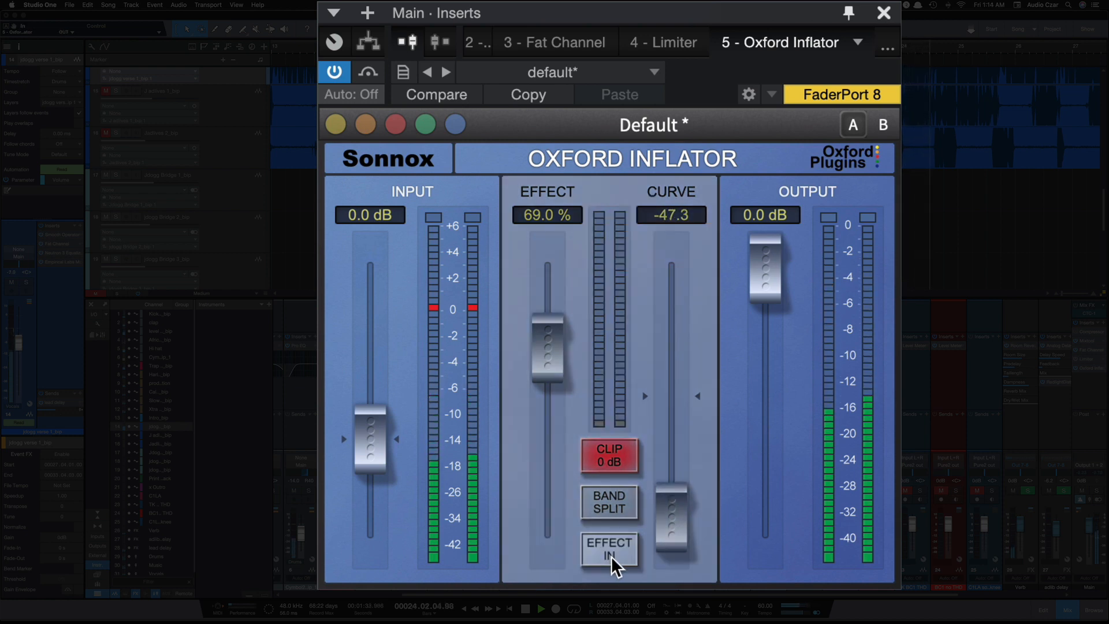
# Raise Effect to 100 % and Curve to 49.7, and compare the sound with the effect bypassed and active
pyautogui.moveTo(661, 509); pyautogui.dragTo(664, 299)
pyautogui.click(610, 557)
pyautogui.moveTo(556, 324); pyautogui.dragTo(546, 235)
pyautogui.moveTo(668, 270); pyautogui.dragTo(660, 216)
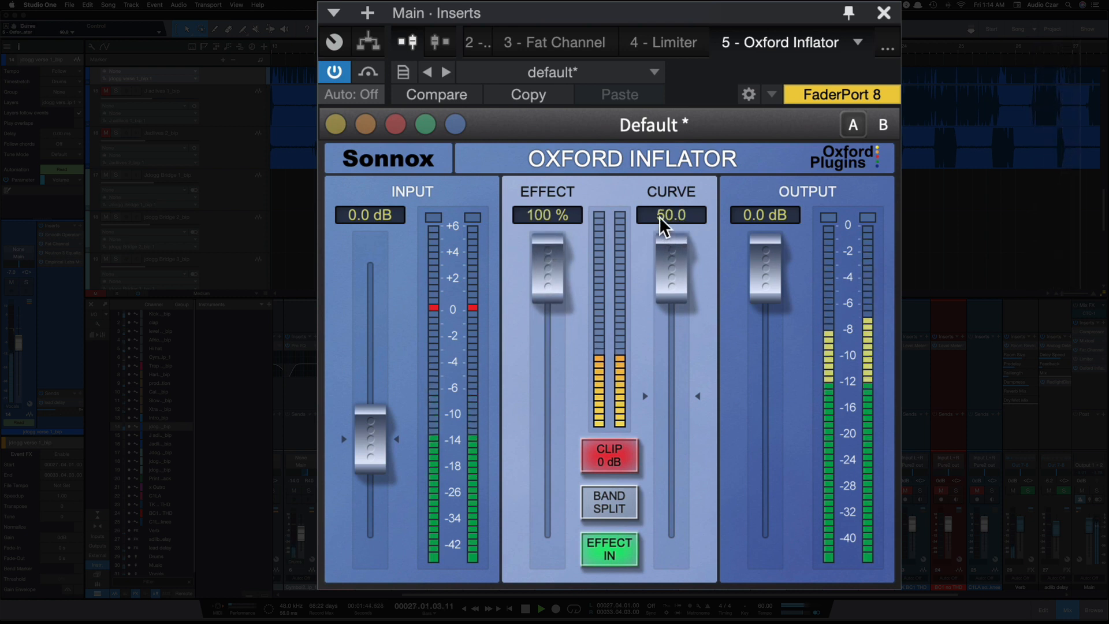
pyautogui.click(603, 552)
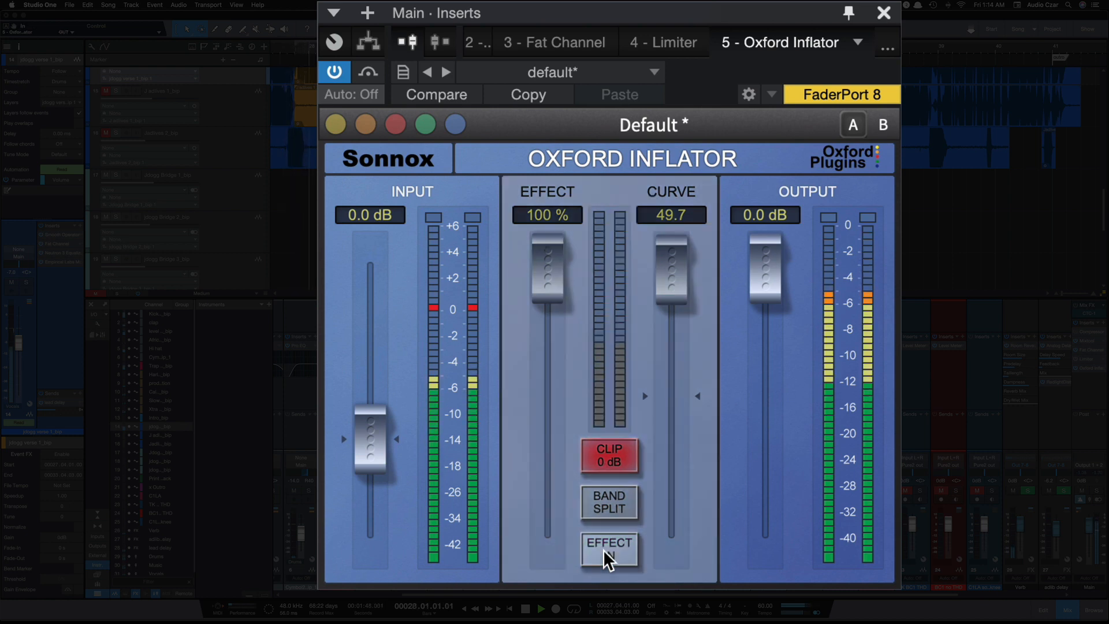
pyautogui.click(603, 549)
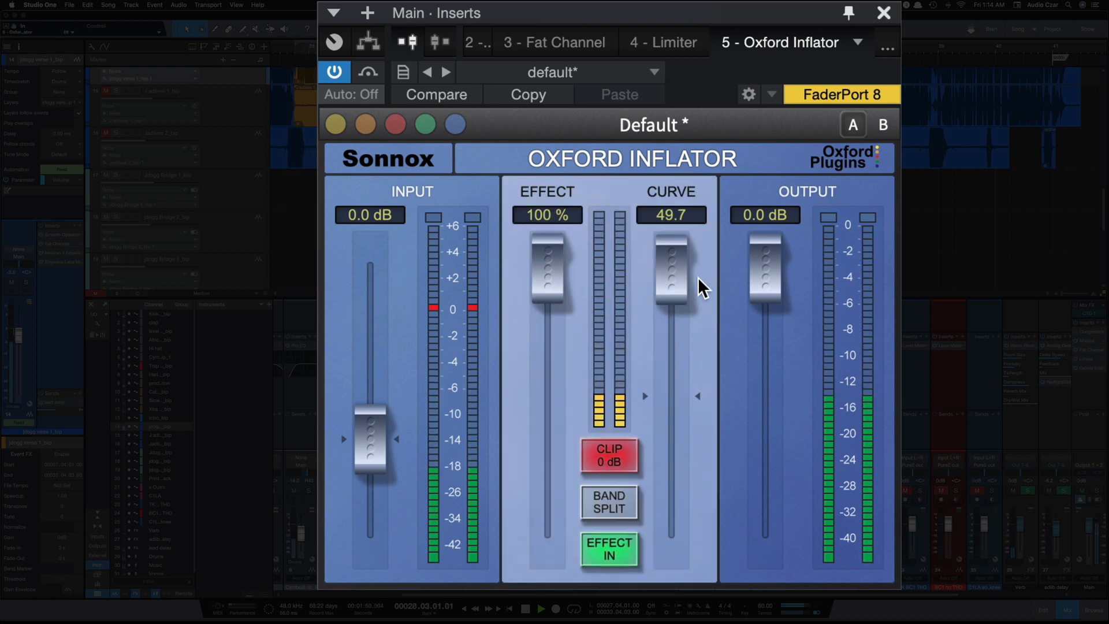
# Lower the Curve fader to -50.0 and compare the sound with the effect bypassed and active
pyautogui.moveTo(686, 291); pyautogui.dragTo(673, 570)
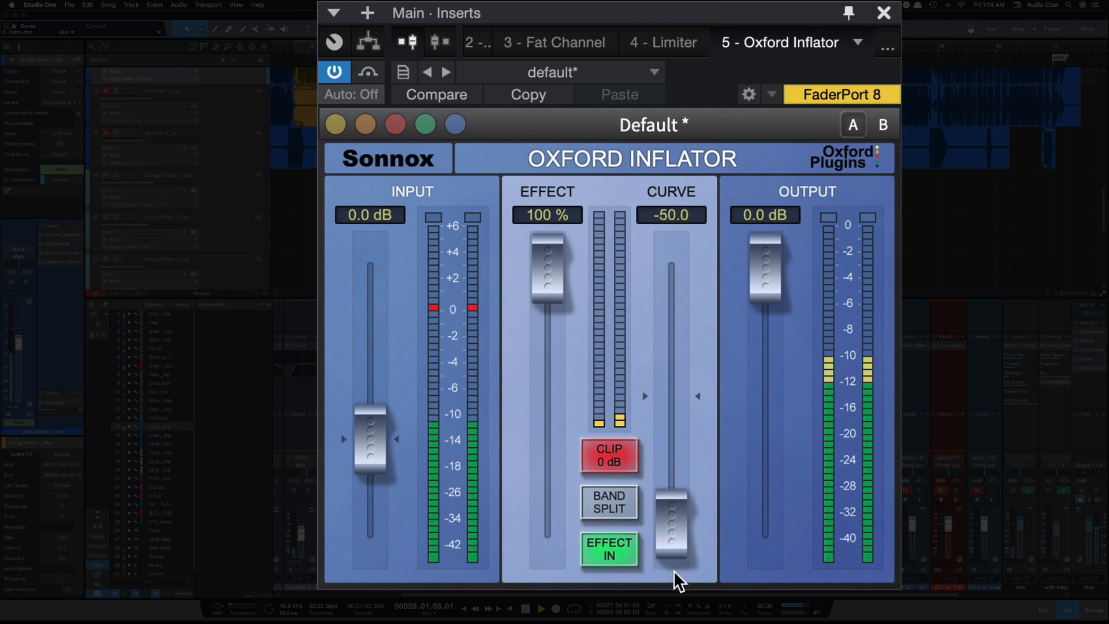
pyautogui.click(607, 546)
pyautogui.click(608, 548)
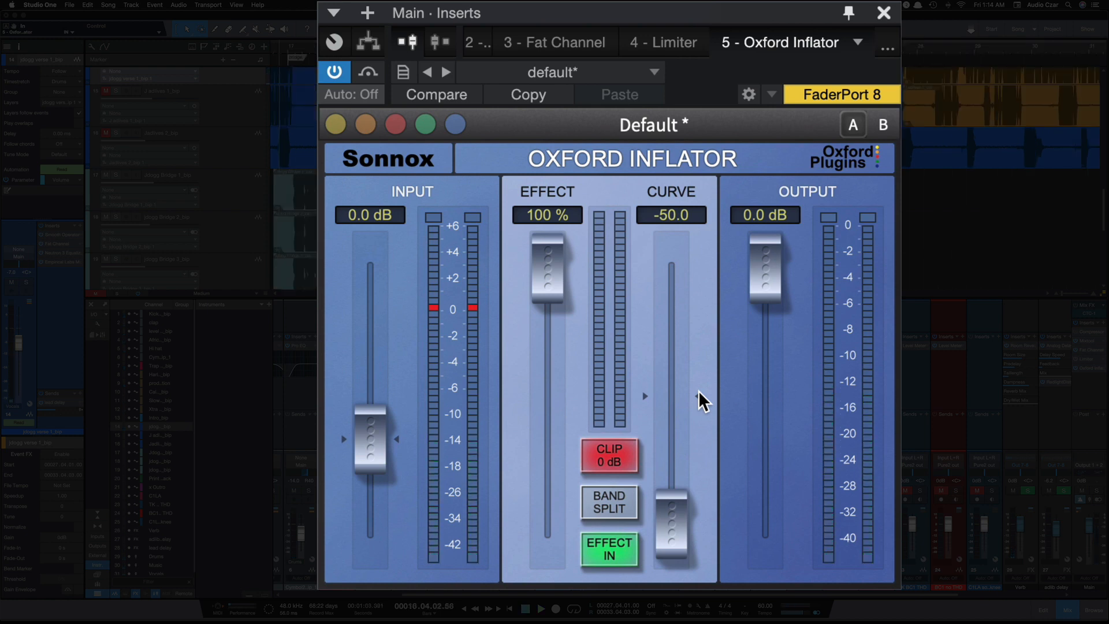
# Fine-adjust setting A's input gain to 0.05 dB and switch to setting B
pyautogui.scroll(1, 384, 419)
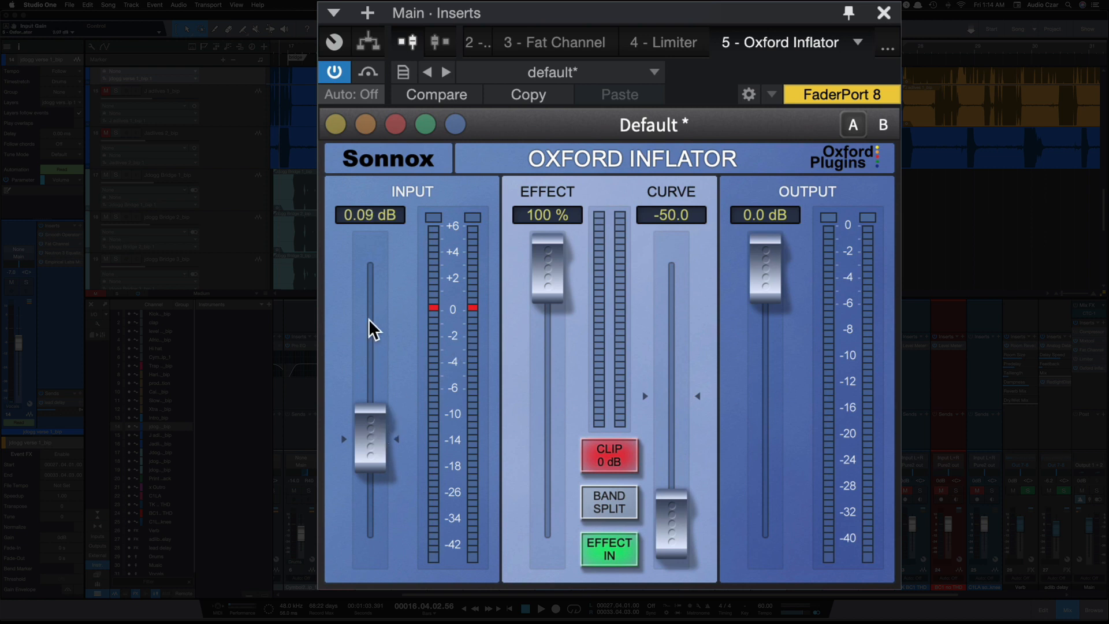
pyautogui.scroll(-1, 373, 329)
pyautogui.click(876, 125)
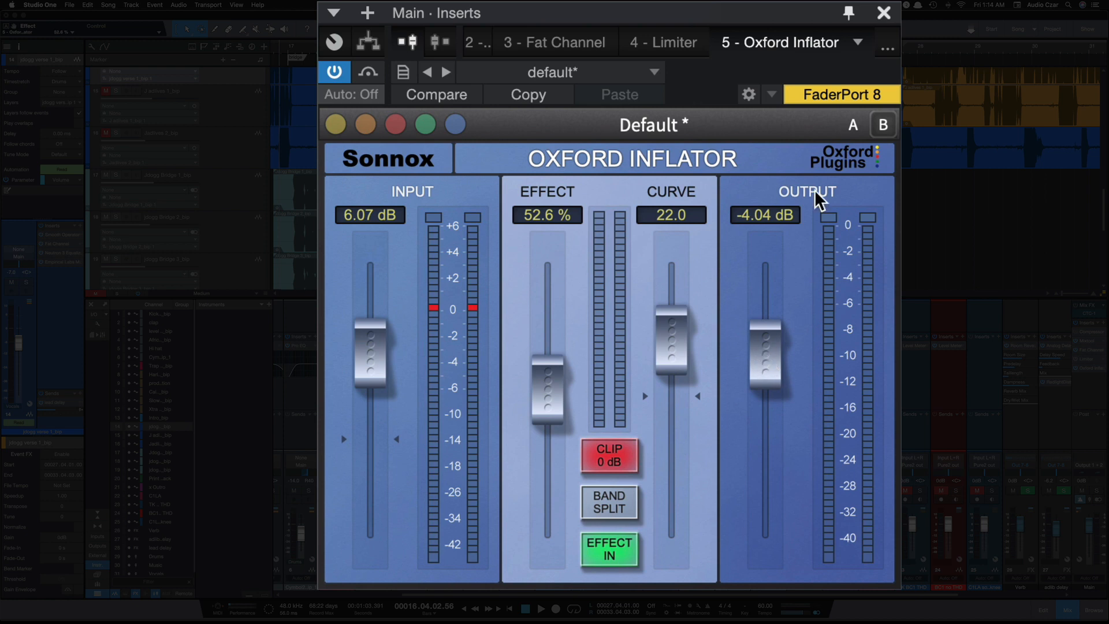
# Bring setting A close to setting B by adjusting its Curve to 22.2 and its Effect to 53.1 %
pyautogui.click(851, 126)
pyautogui.moveTo(684, 501); pyautogui.dragTo(682, 333)
pyautogui.click(880, 120)
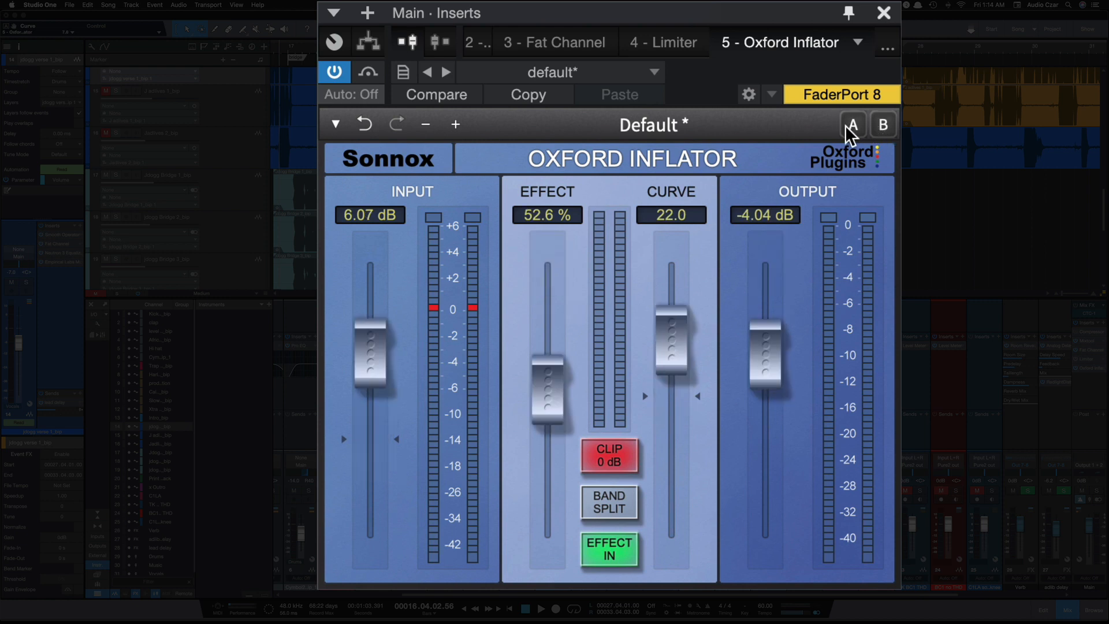
pyautogui.click(847, 128)
pyautogui.moveTo(671, 375); pyautogui.dragTo(670, 343)
pyautogui.click(881, 125)
pyautogui.click(850, 123)
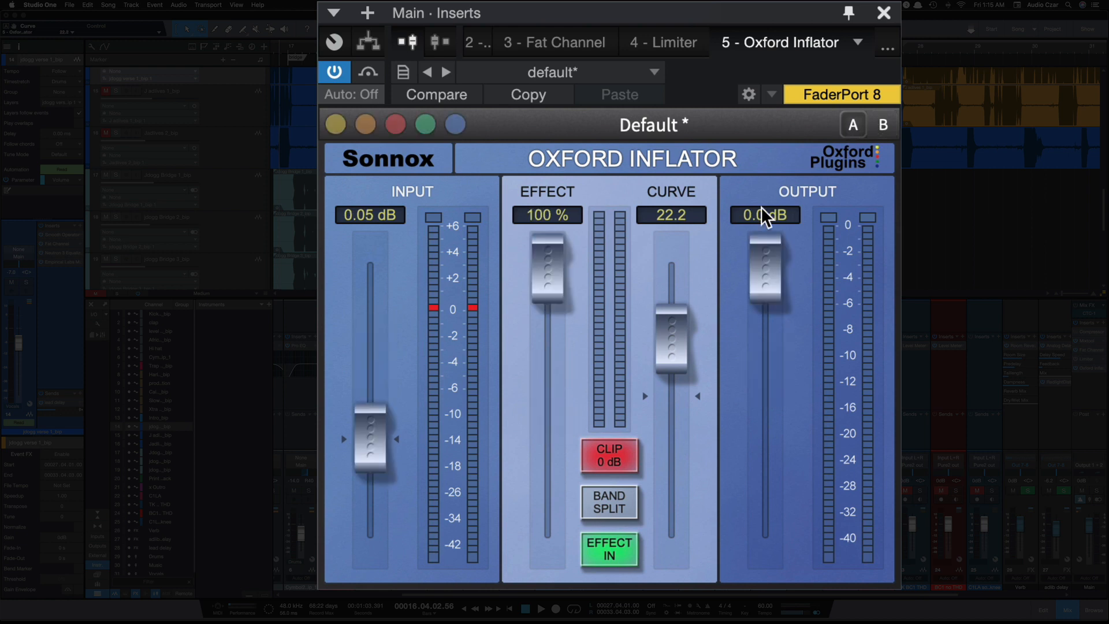
pyautogui.moveTo(562, 277); pyautogui.dragTo(542, 413)
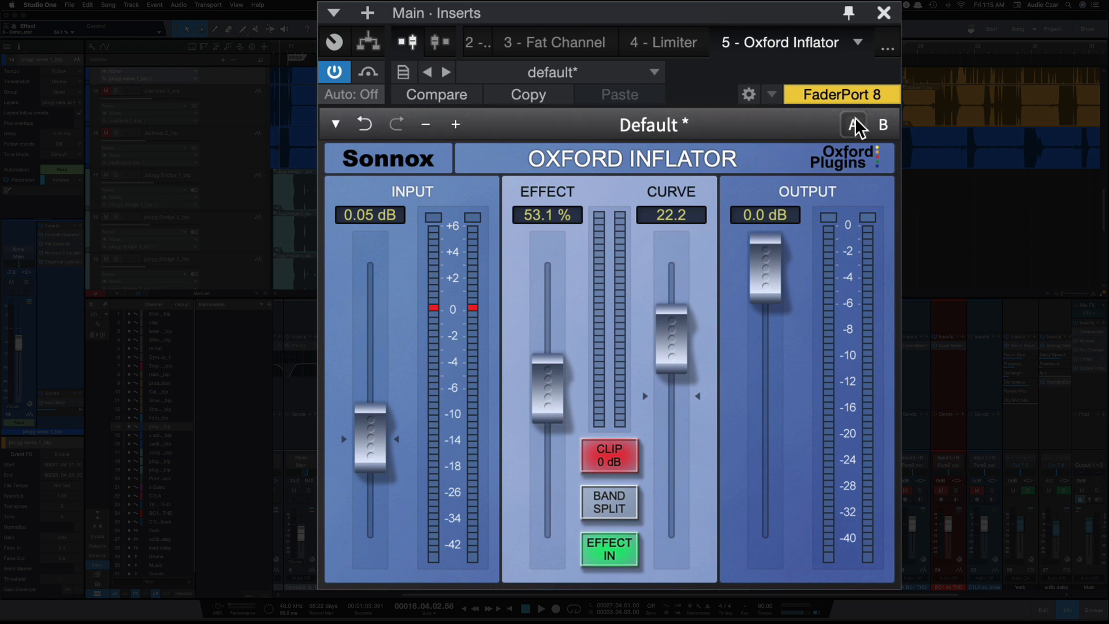
# Compare settings A and B alternately during playback, stopping the song and leaving setting B active
pyautogui.click(883, 125)
pyautogui.press('space')
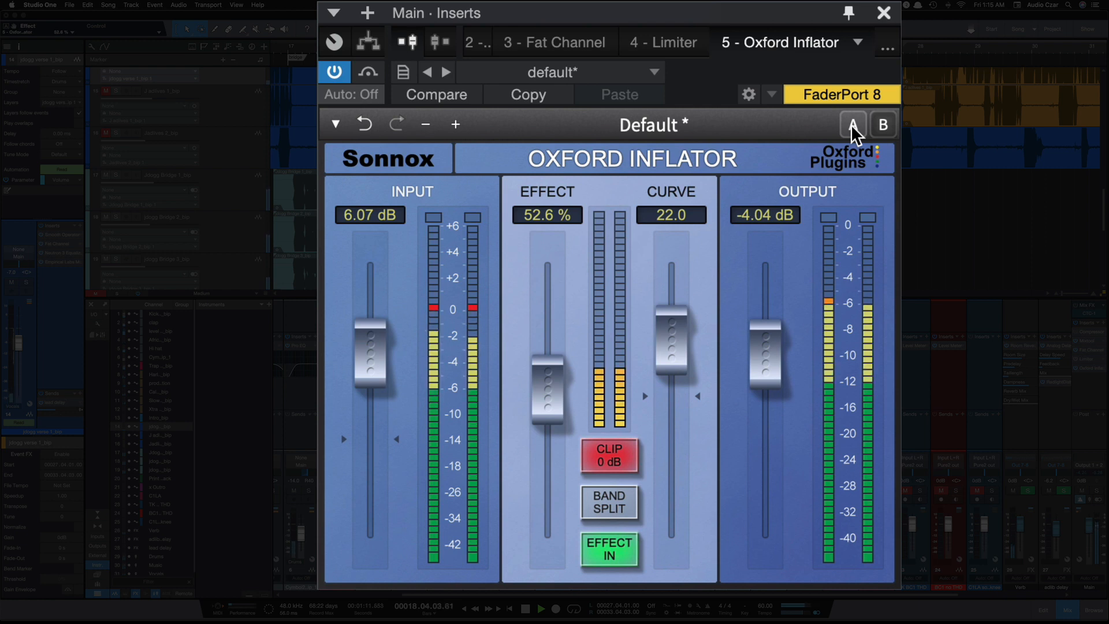
pyautogui.click(851, 124)
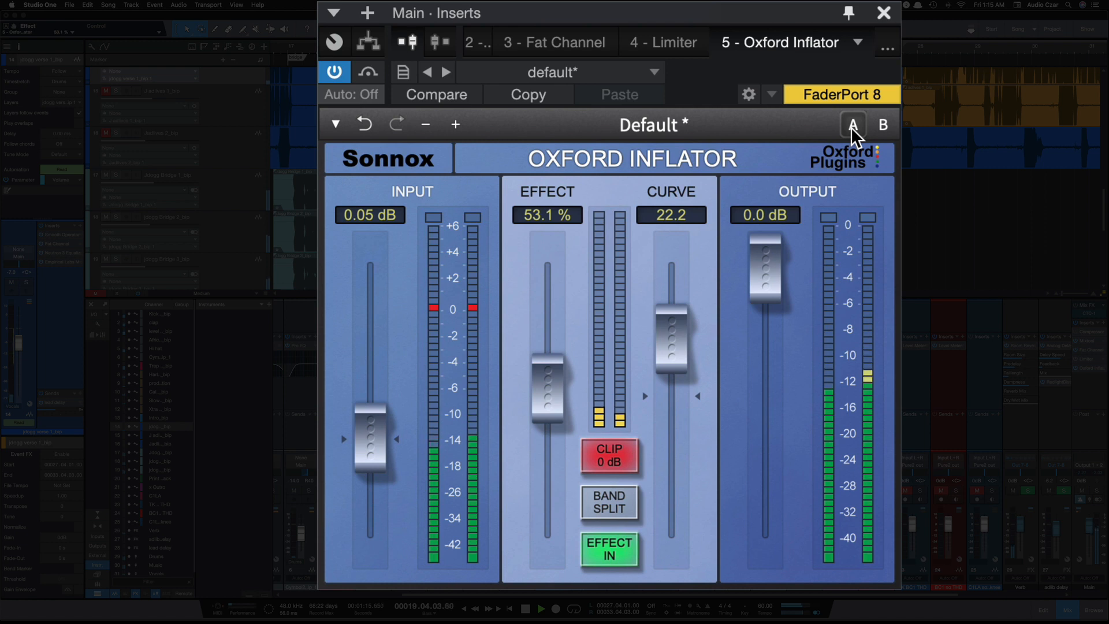
pyautogui.click(882, 123)
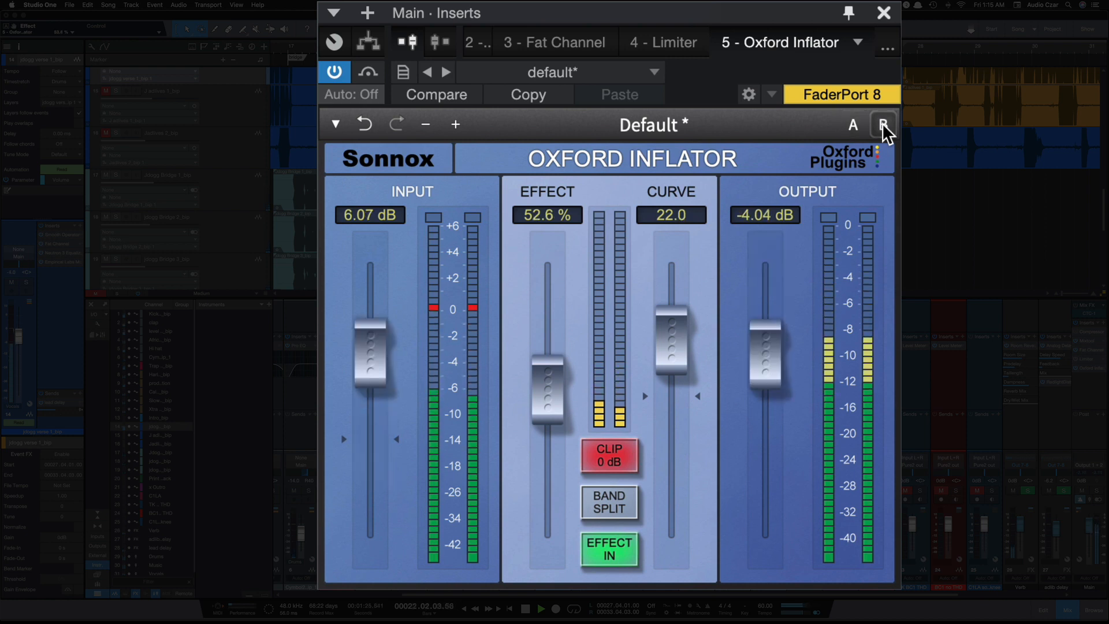
pyautogui.click(861, 120)
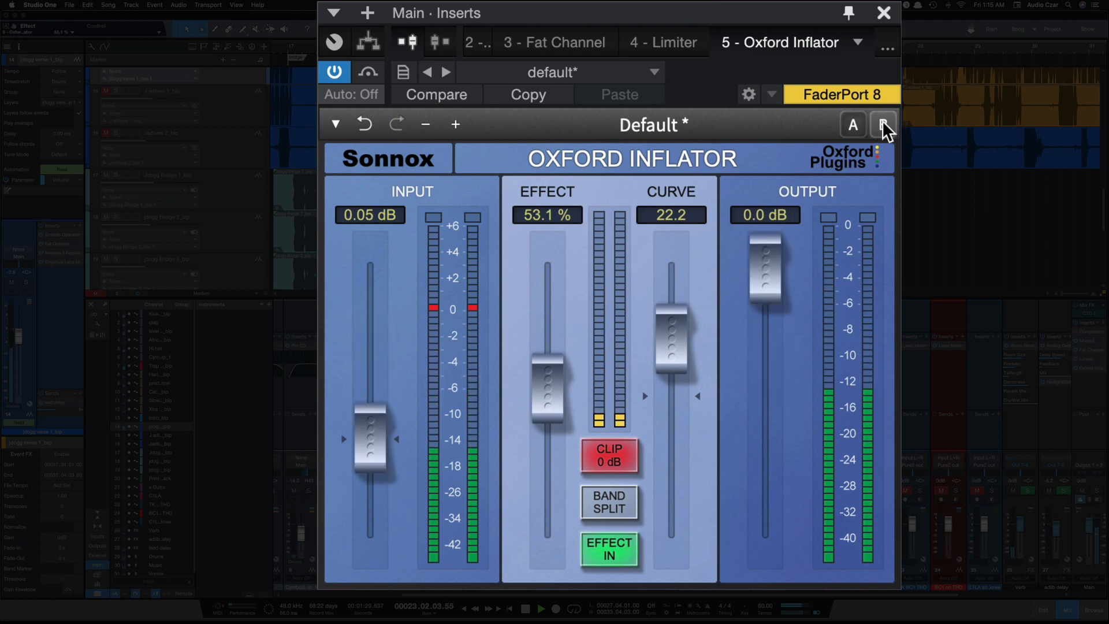
pyautogui.press('space')
pyautogui.click(882, 121)
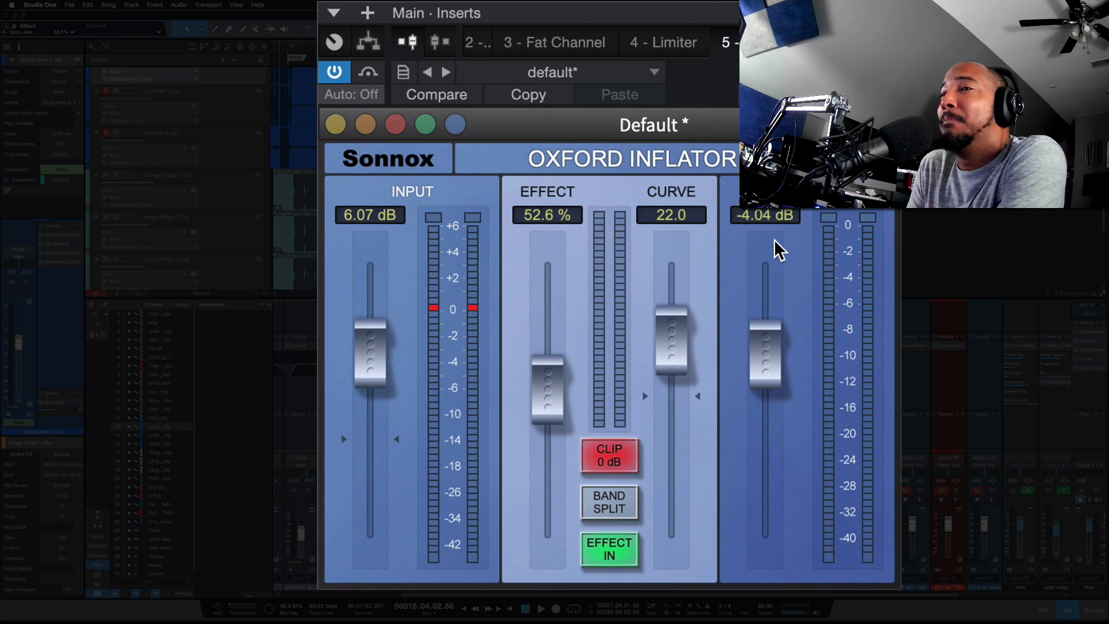
# Enable the plug-in's tooltips and bring up the description of the Curve fader
pyautogui.click(376, 161)
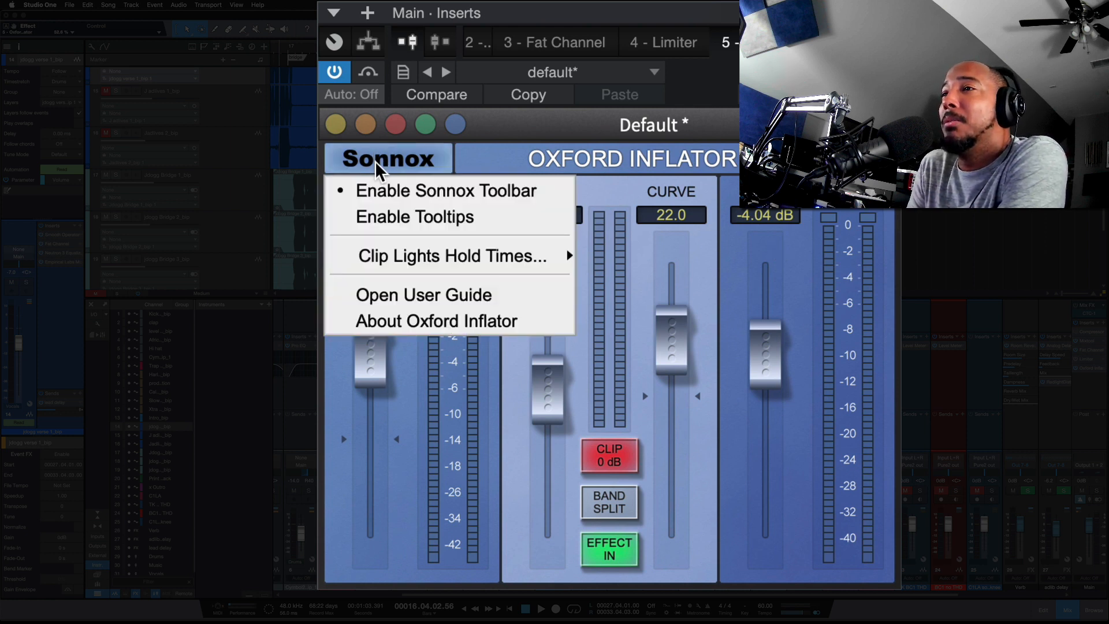
pyautogui.click(394, 215)
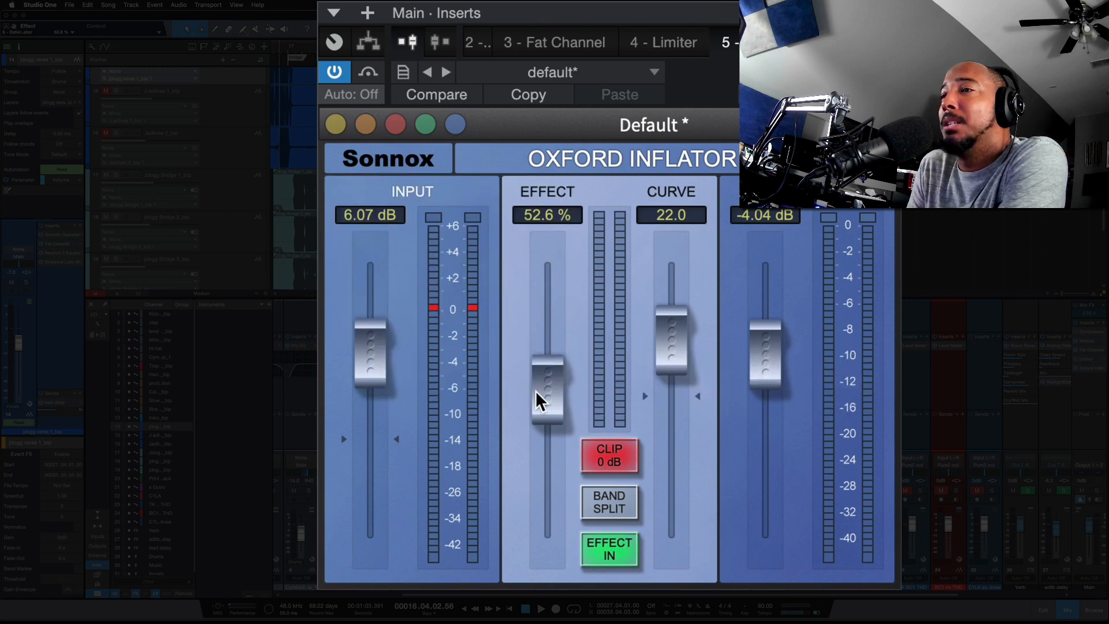
pyautogui.moveTo(537, 397)
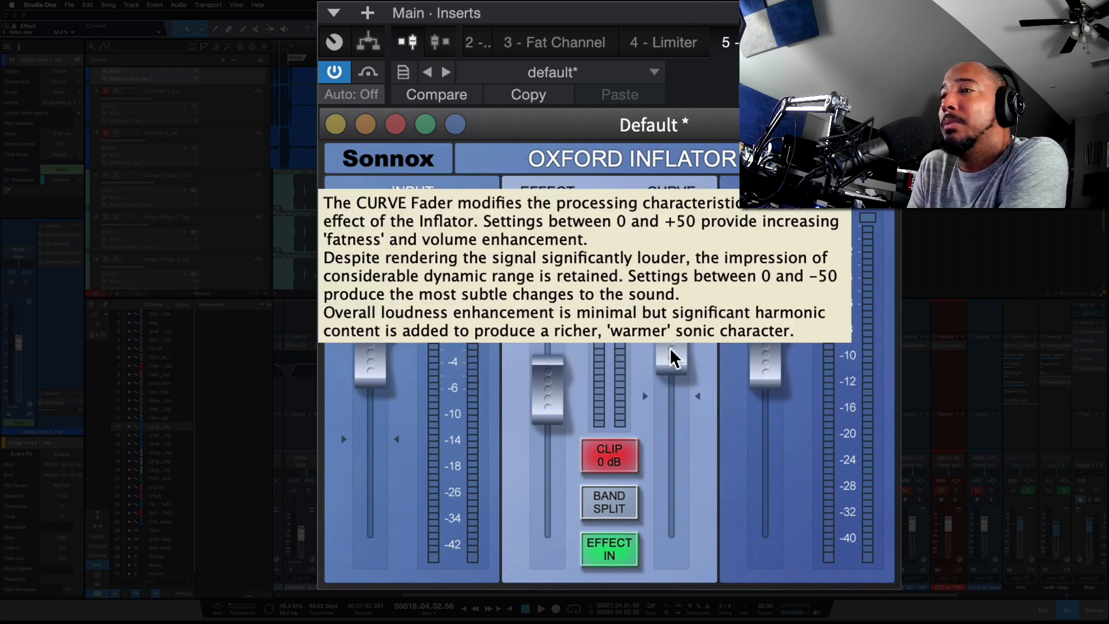
pyautogui.moveTo(751, 356)
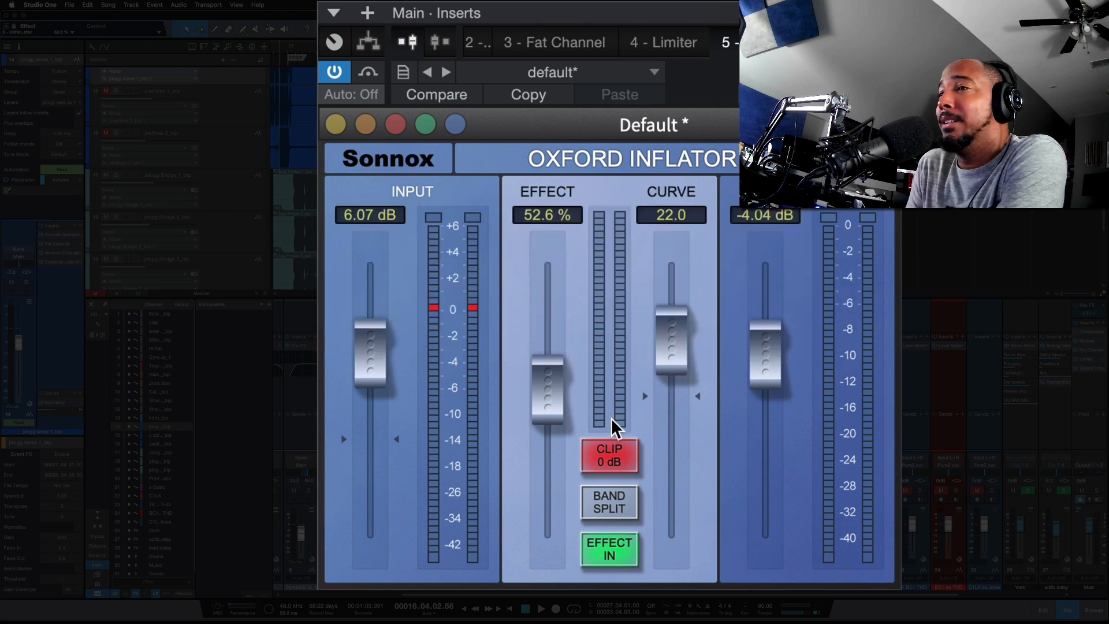
pyautogui.moveTo(606, 456)
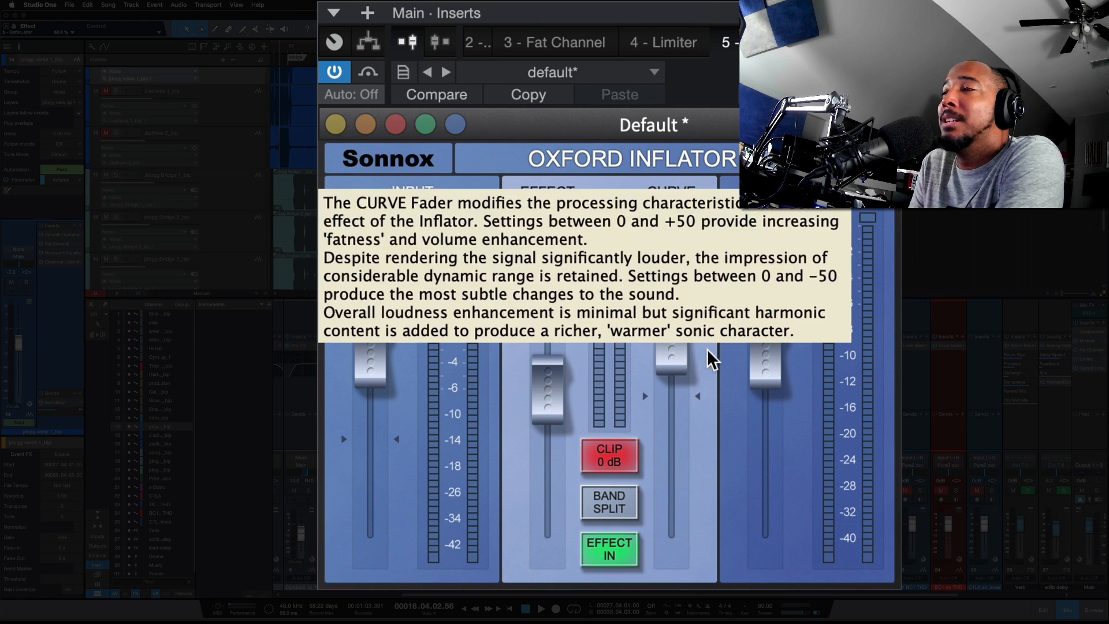
pyautogui.moveTo(677, 345)
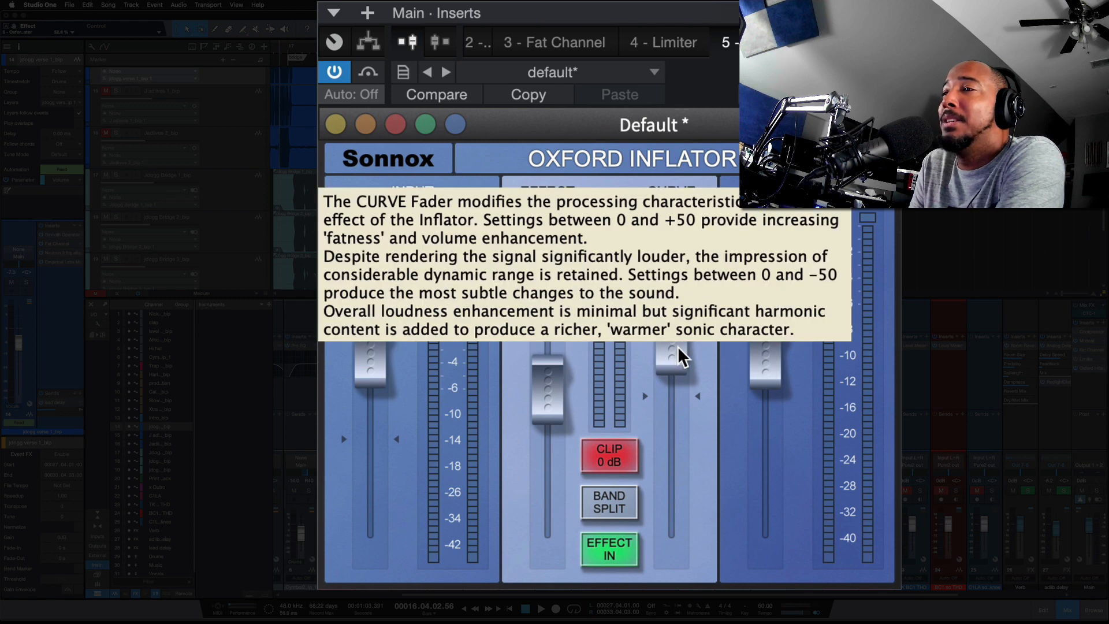